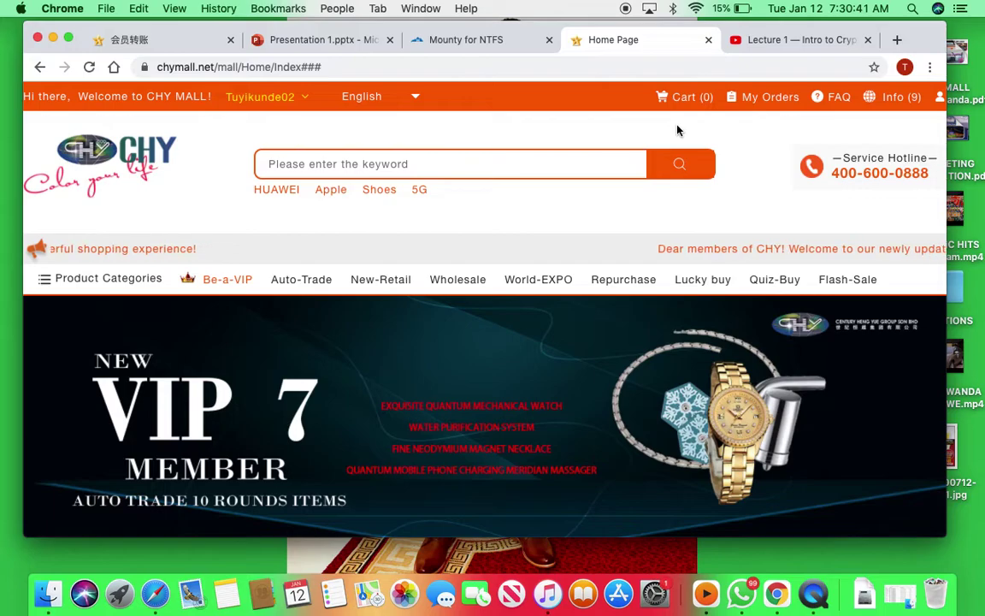
Step: Open the P2P transfer form from the finance section of the member account
{"action": "left_click", "coordinate": [765, 99]}
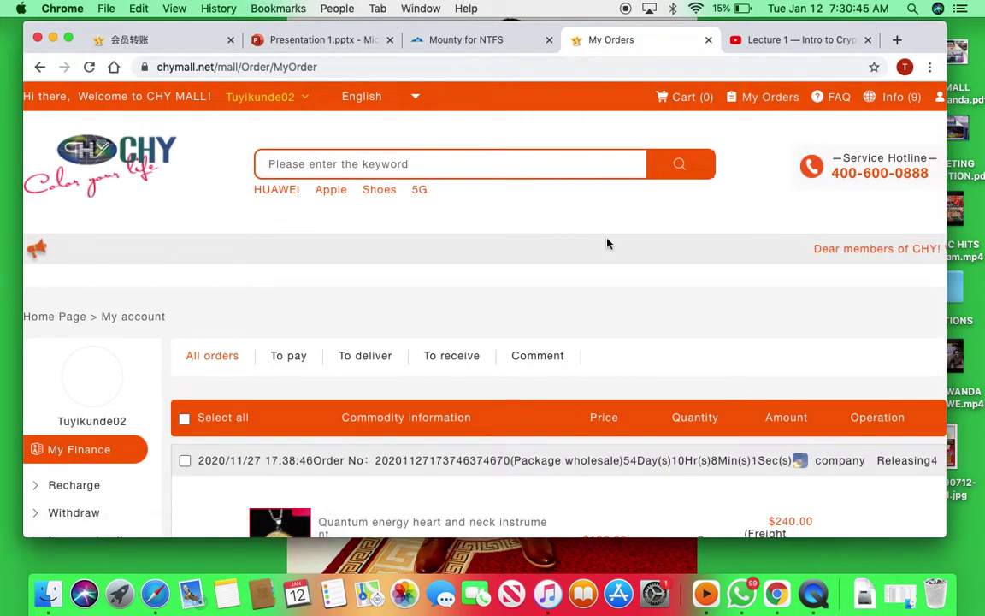
{"action": "scroll", "coordinate": [524, 324], "scroll_direction": "down", "scroll_amount": 5}
{"action": "scroll", "coordinate": [524, 324], "scroll_direction": "down", "scroll_amount": 3}
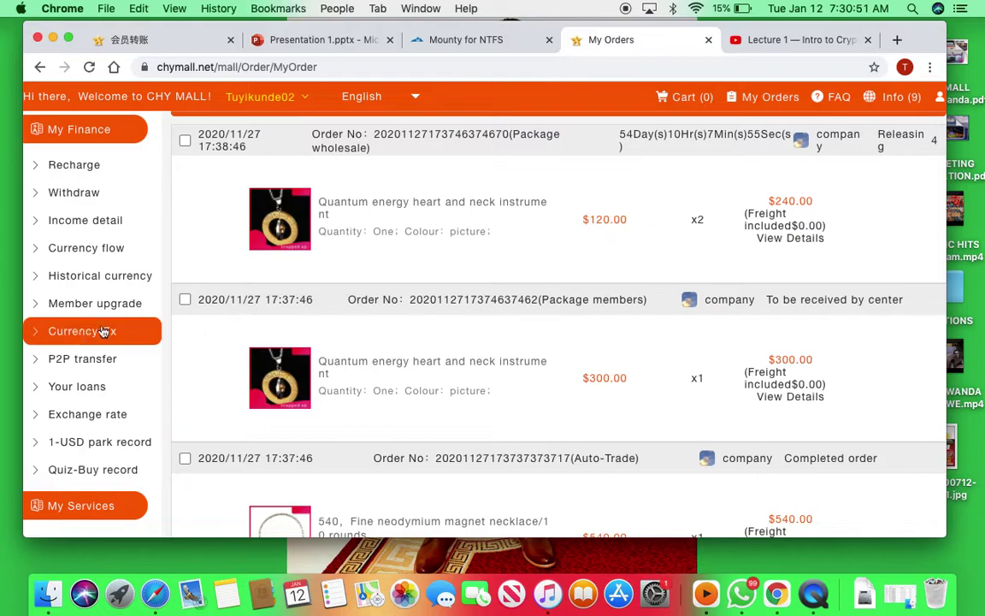
{"action": "left_click", "coordinate": [77, 361]}
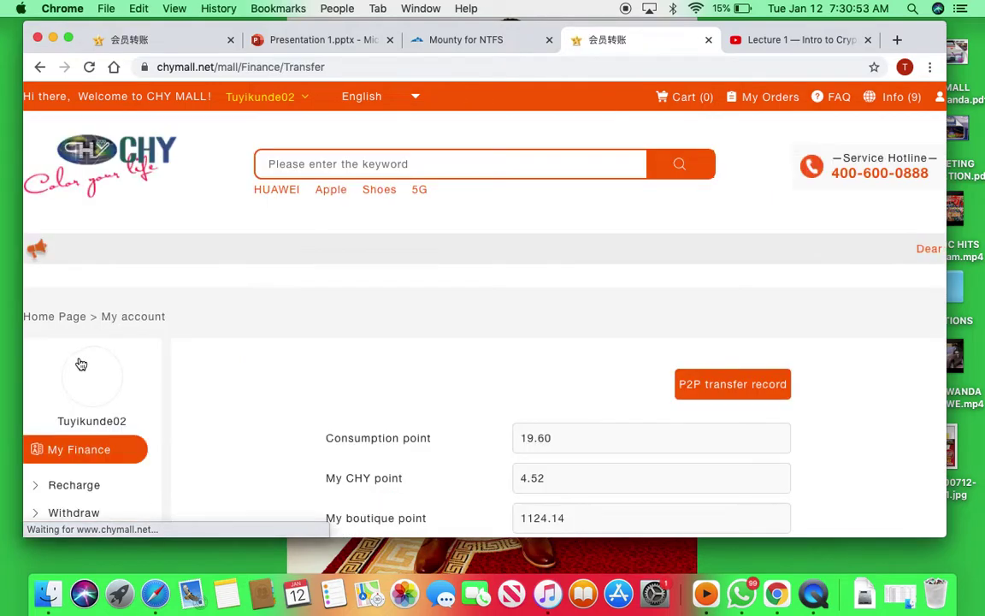
Step: Examine the transfer form's payee ID, seed points, exchange type options, quantity and payment password fields
{"action": "scroll", "coordinate": [488, 446], "scroll_direction": "down", "scroll_amount": 5}
{"action": "left_click", "coordinate": [572, 243]}
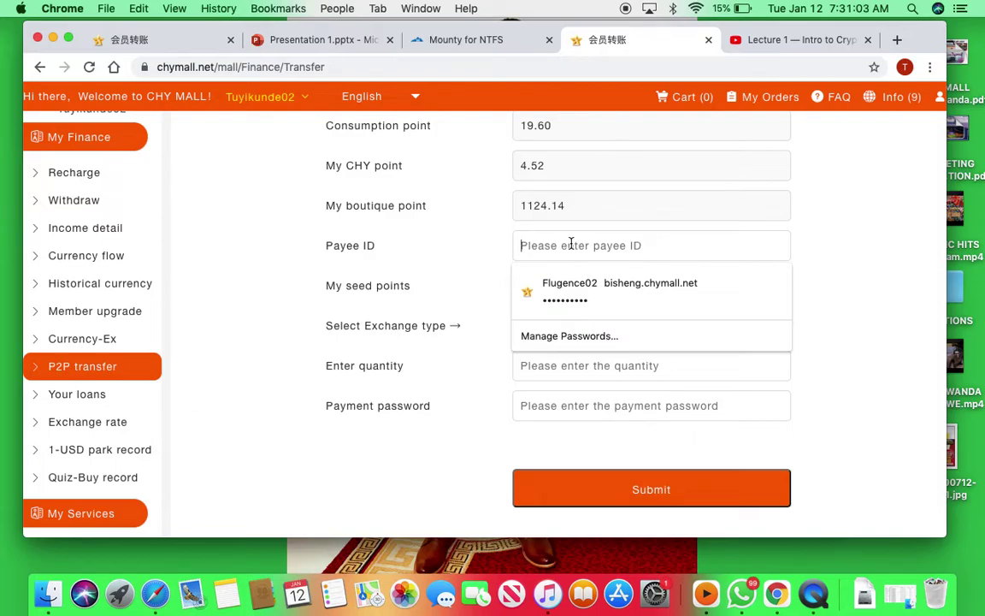
{"action": "left_click", "coordinate": [428, 312]}
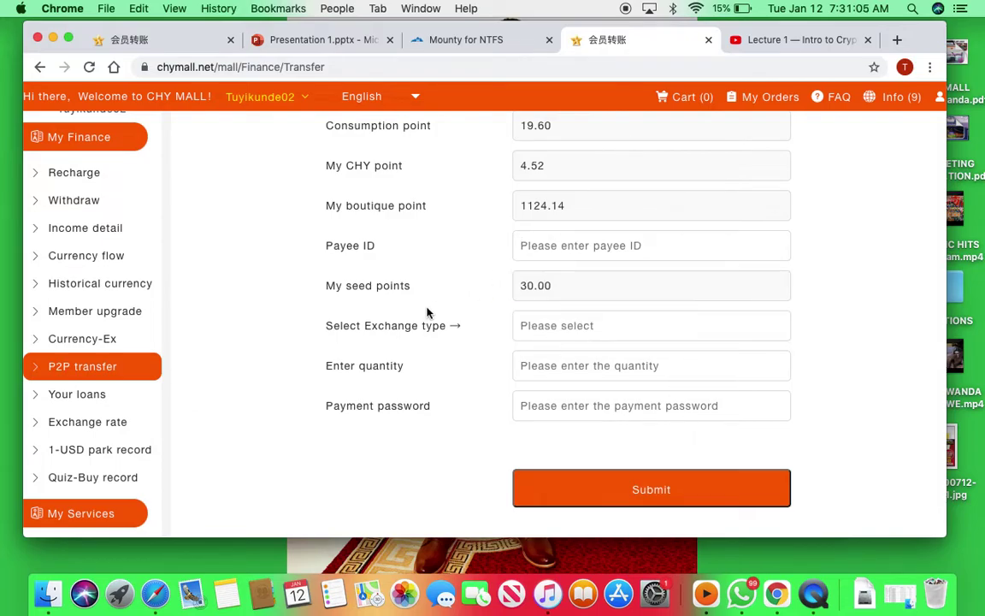
{"action": "left_click", "coordinate": [554, 332]}
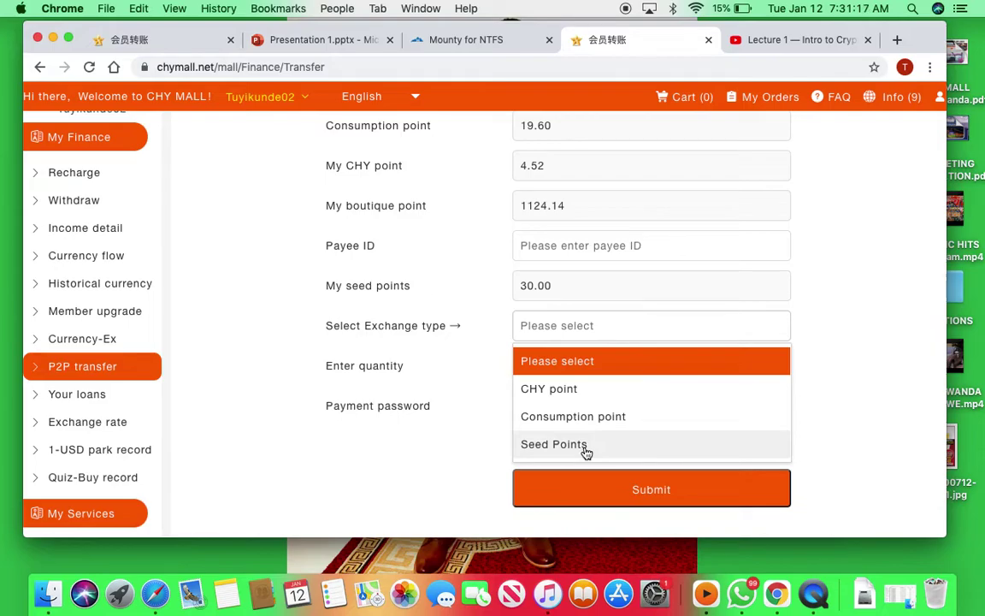
{"action": "left_click", "coordinate": [413, 407]}
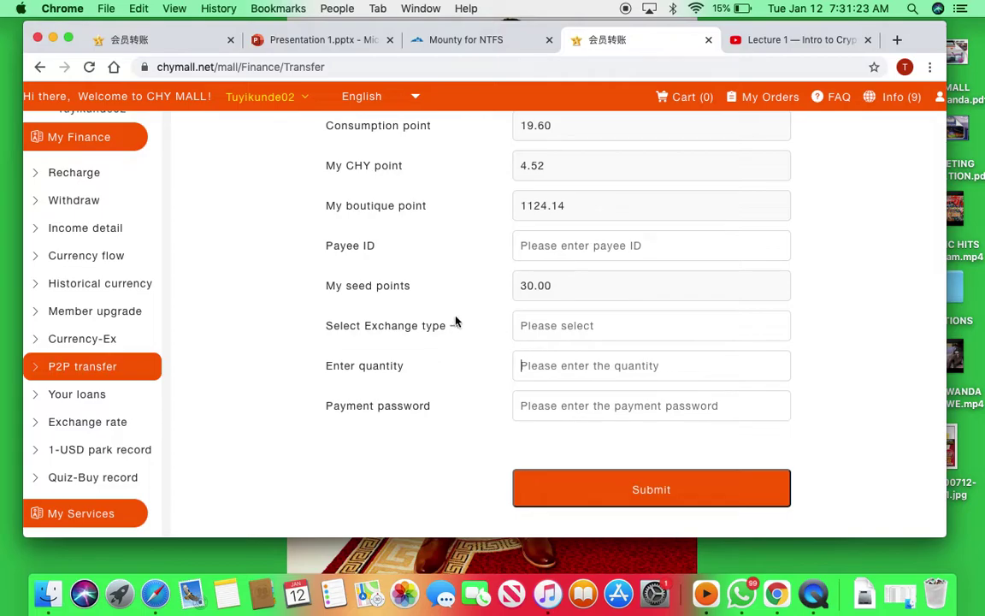
{"action": "left_click_drag", "start_coordinate": [330, 289], "coordinate": [430, 292]}
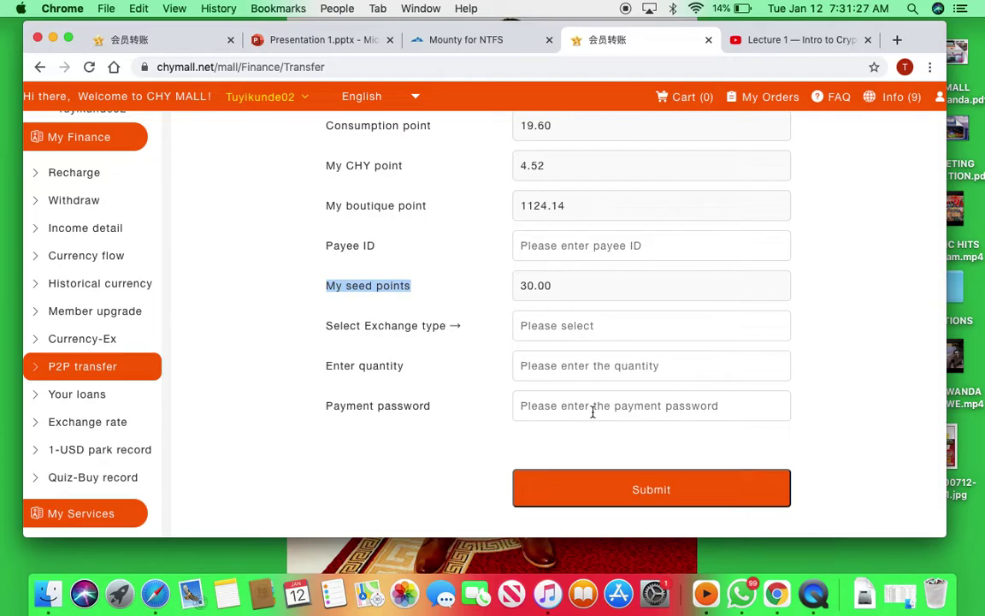
{"action": "left_click", "coordinate": [552, 369]}
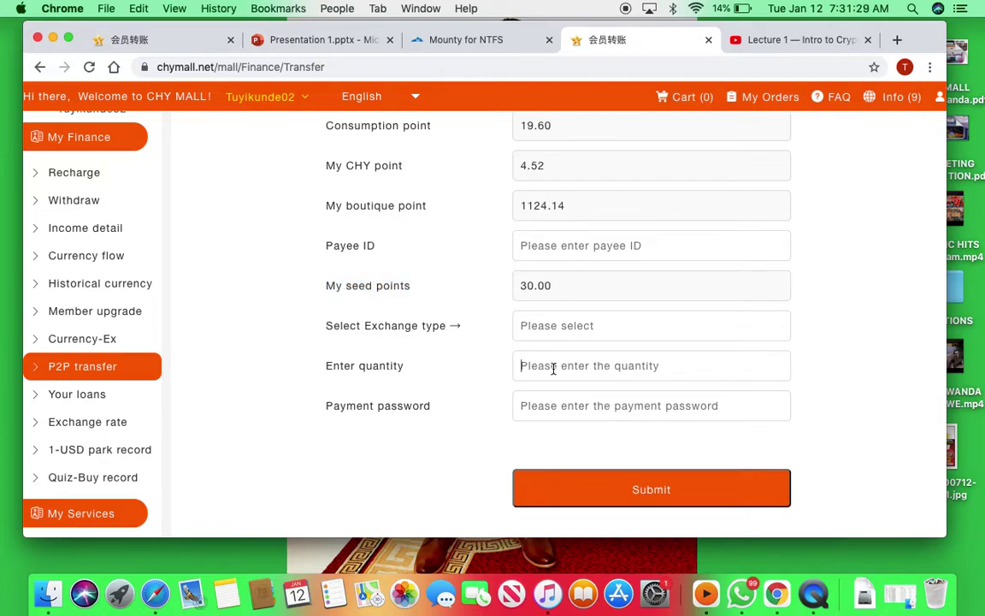
{"action": "left_click", "coordinate": [552, 407]}
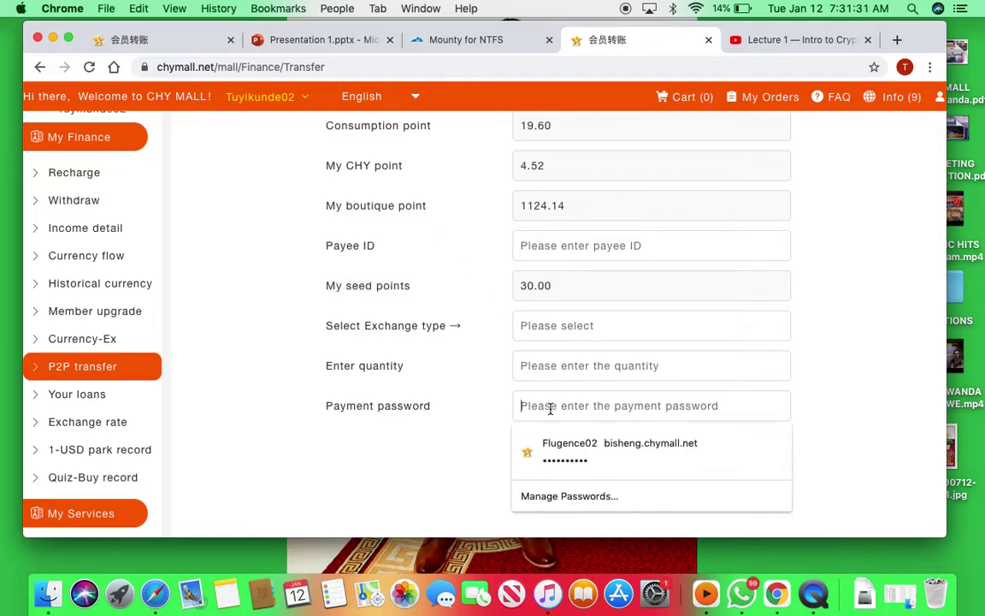
{"action": "left_click", "coordinate": [467, 473]}
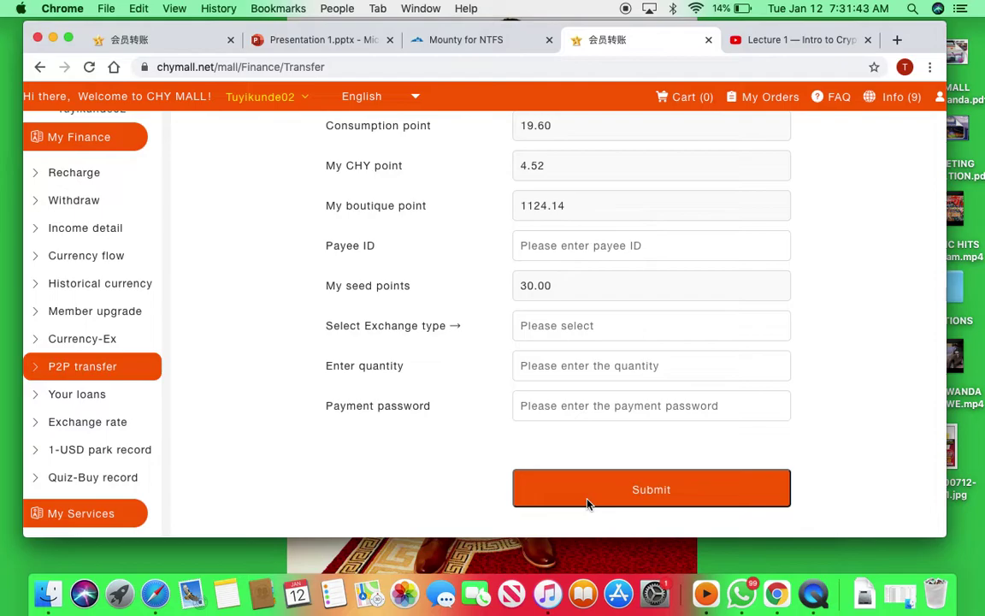
Step: Review the sender's membership details and point balances on the My account page
{"action": "scroll", "coordinate": [402, 370], "scroll_direction": "up", "scroll_amount": 5}
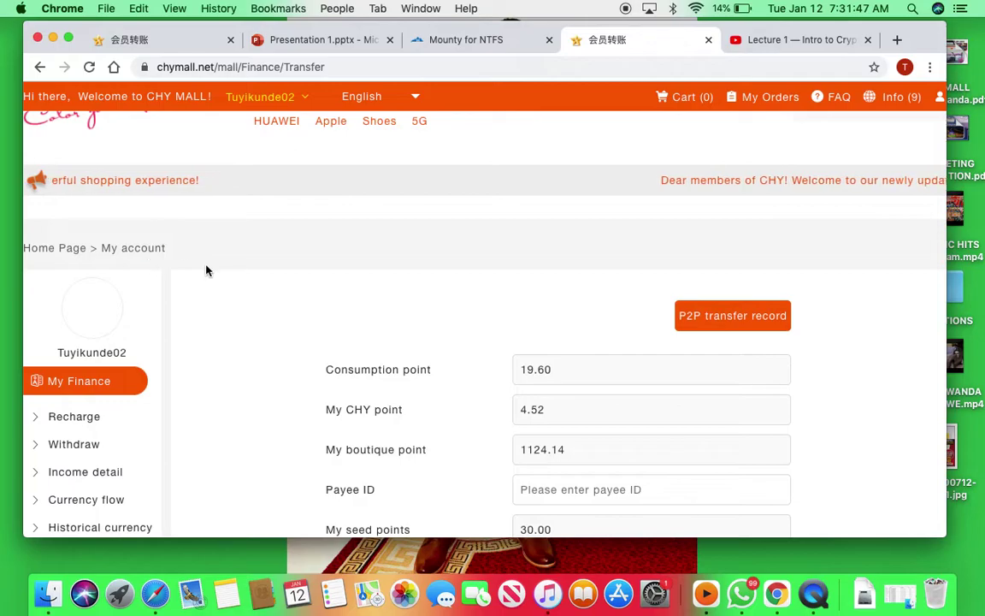
{"action": "left_click", "coordinate": [147, 250]}
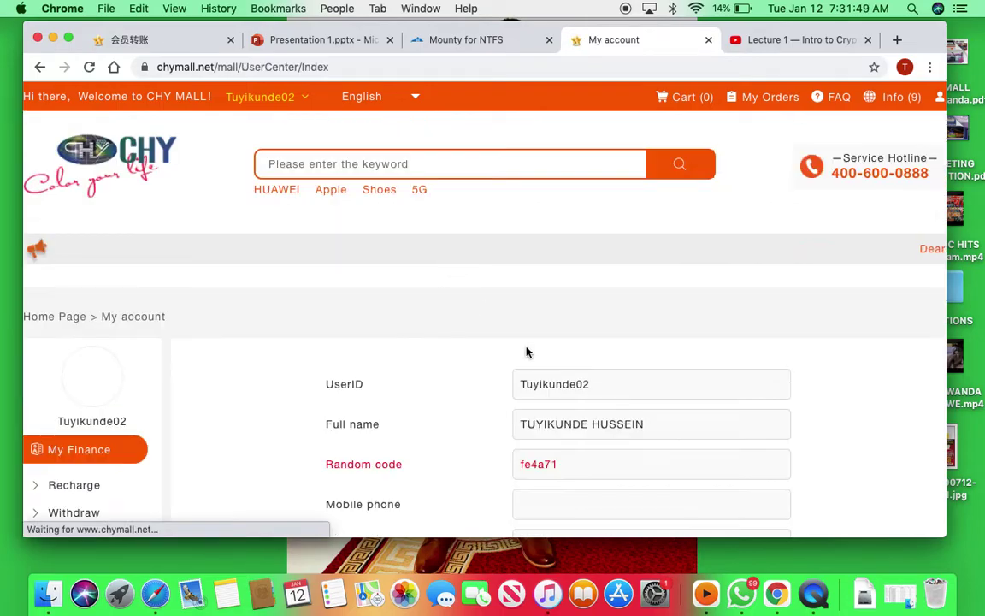
{"action": "scroll", "coordinate": [527, 351], "scroll_direction": "down", "scroll_amount": 3}
{"action": "scroll", "coordinate": [527, 350], "scroll_direction": "down", "scroll_amount": 4}
{"action": "scroll", "coordinate": [528, 286], "scroll_direction": "up", "scroll_amount": 1}
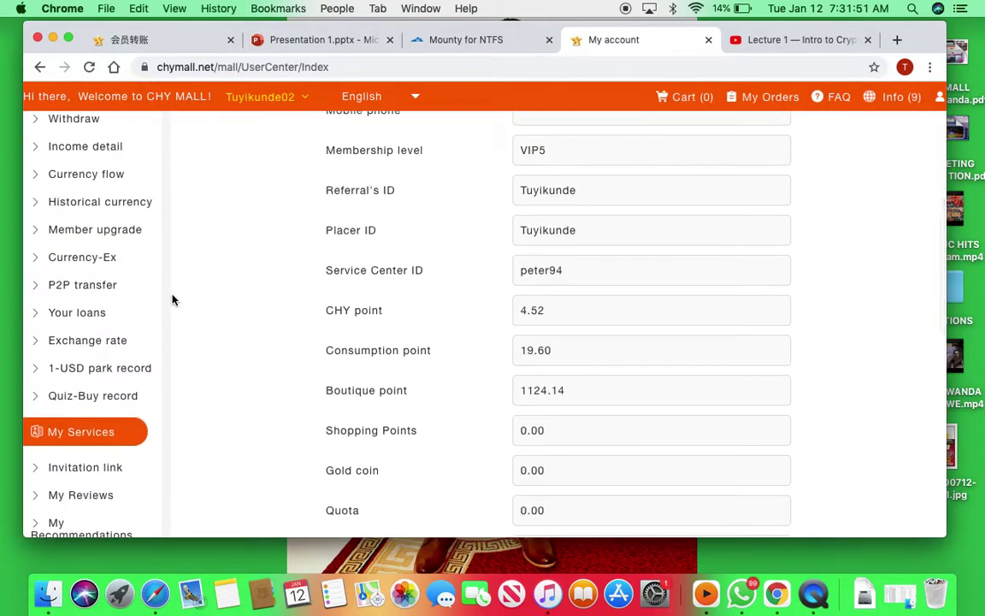
Step: Open the P2P transfer form and enter the recipient's user ID as the payee ID
{"action": "left_click", "coordinate": [83, 287]}
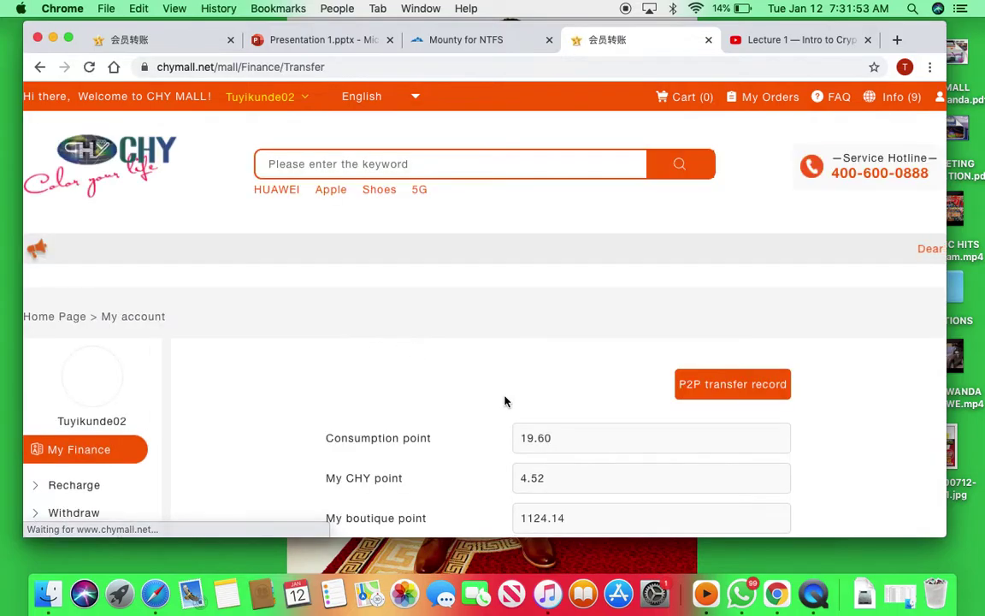
{"action": "scroll", "coordinate": [505, 401], "scroll_direction": "down", "scroll_amount": 3}
{"action": "left_click", "coordinate": [544, 222]}
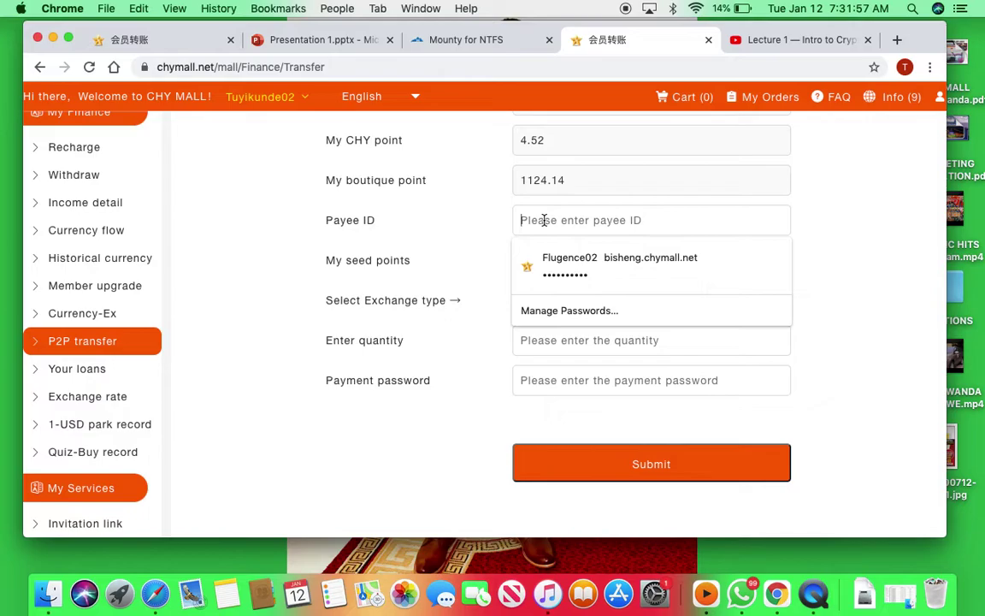
{"action": "type", "text": "K"}
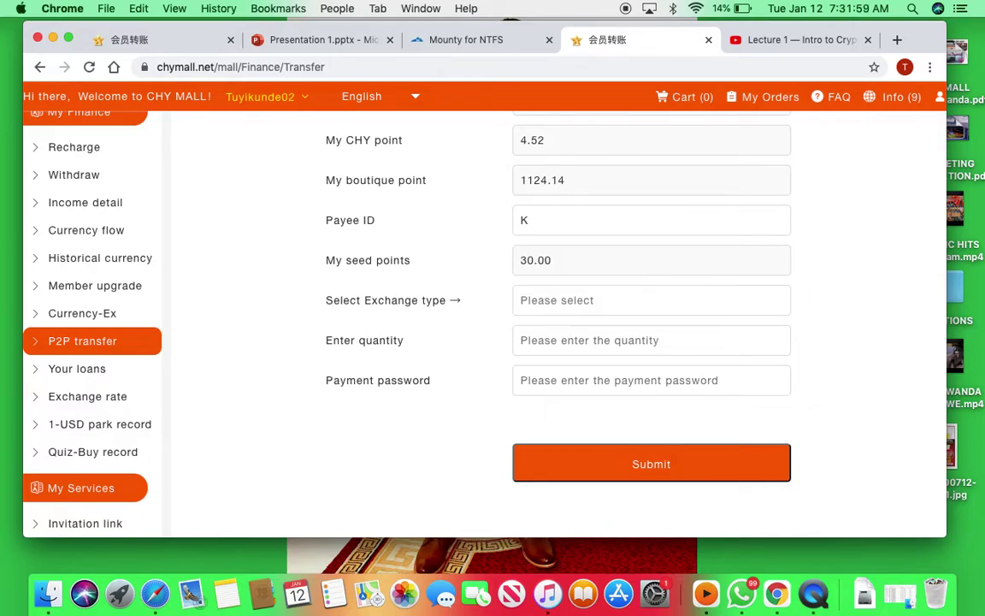
{"action": "type", "text": "akuze01"}
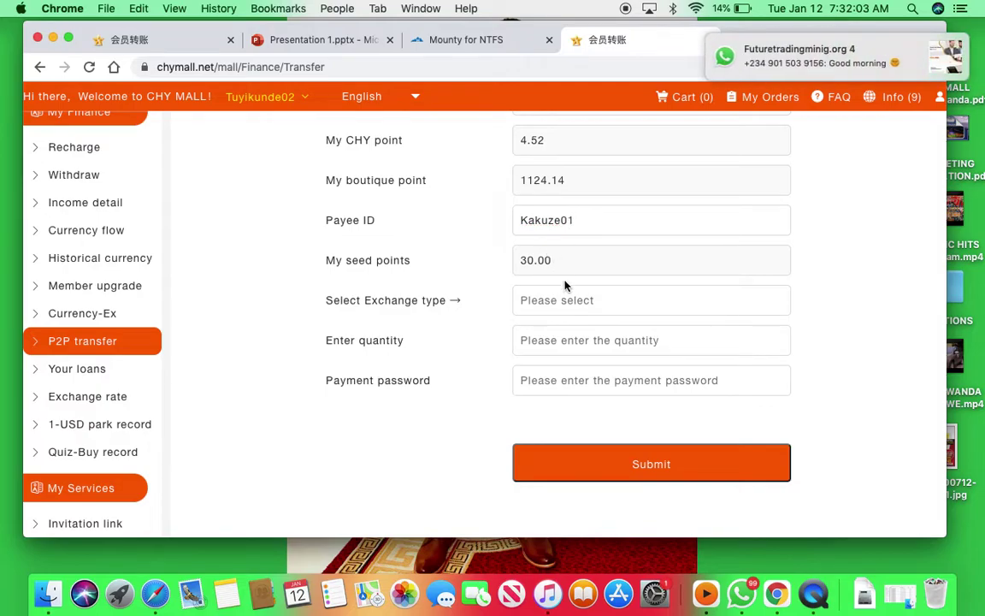
Step: Choose Seed Points as the exchange type and set the transfer quantity to 30
{"action": "left_click", "coordinate": [558, 305]}
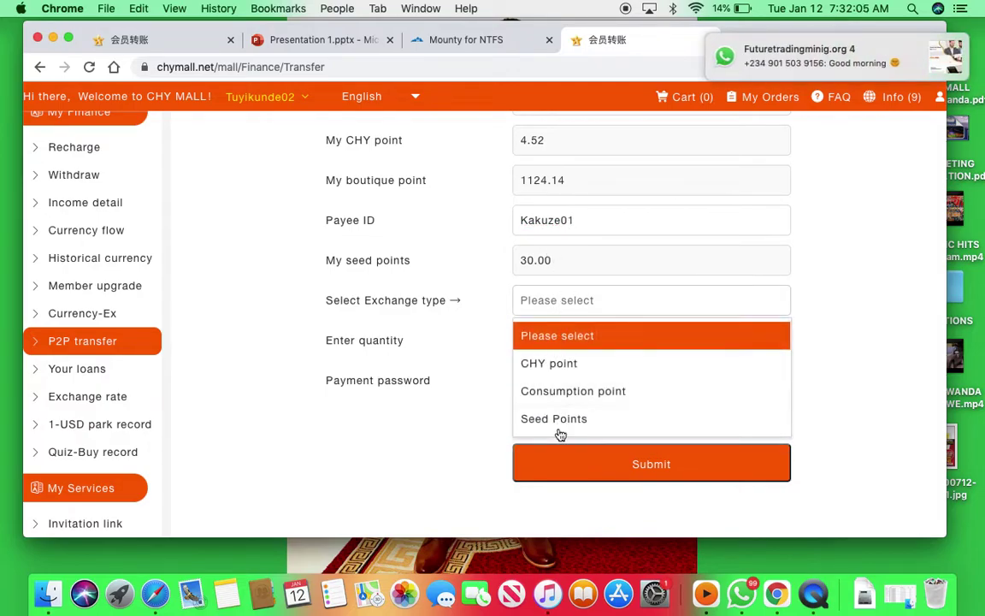
{"action": "left_click", "coordinate": [552, 420]}
{"action": "left_click", "coordinate": [561, 334]}
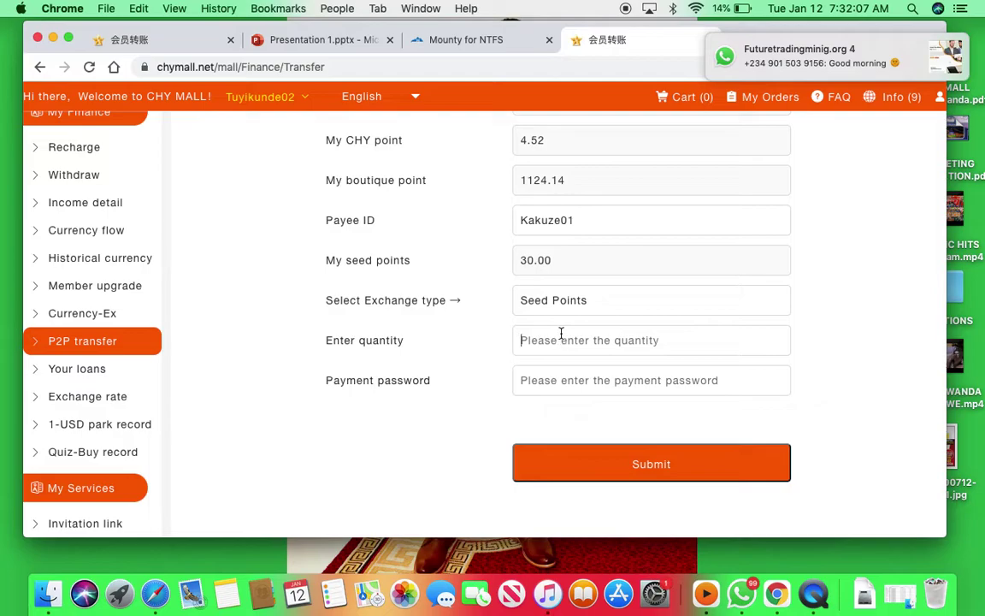
{"action": "type", "text": "30"}
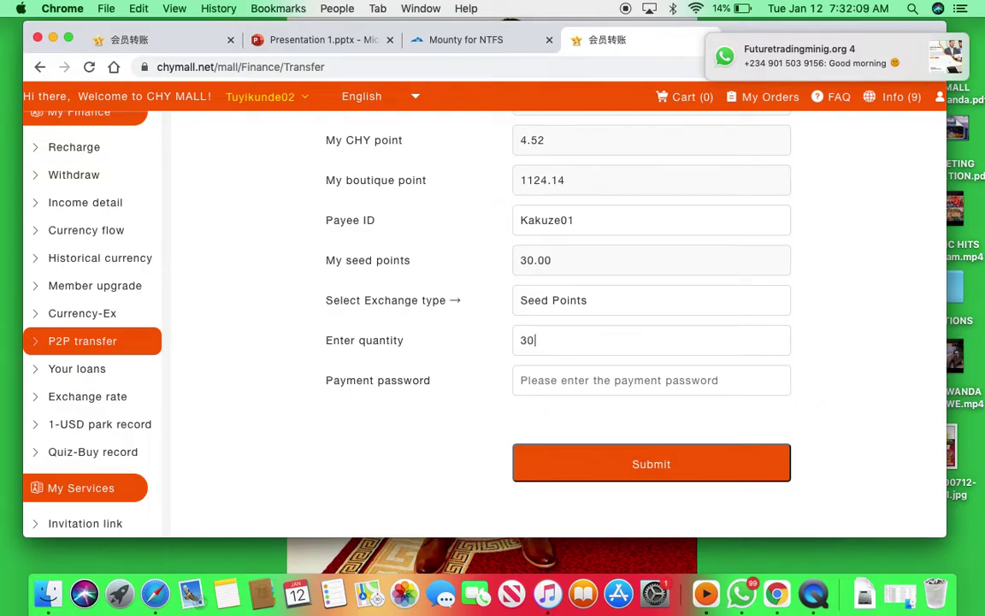
Step: Enter the payment password and submit the P2P transfer
{"action": "left_click", "coordinate": [551, 385]}
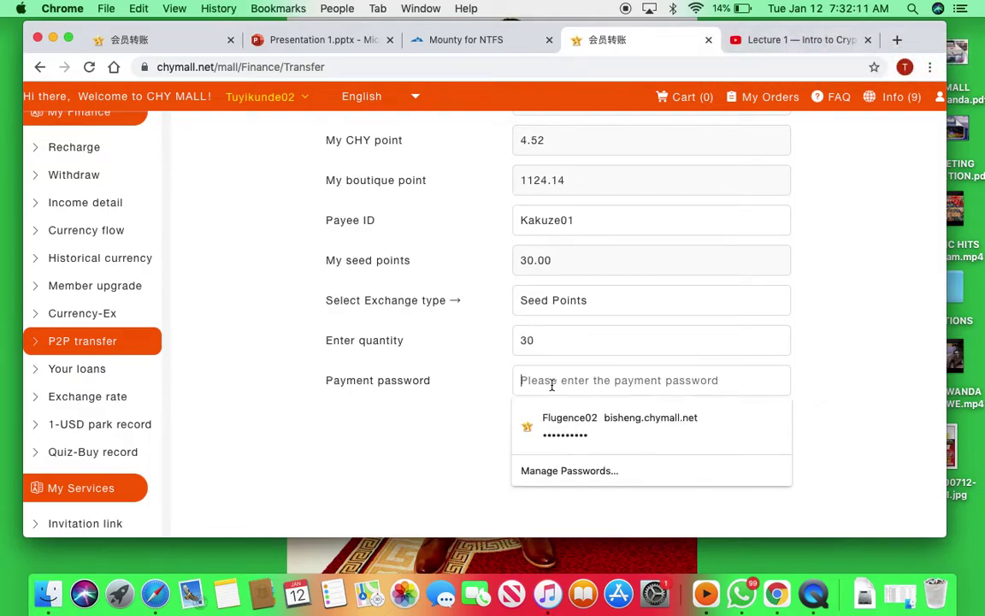
{"action": "type", "text": "*********"}
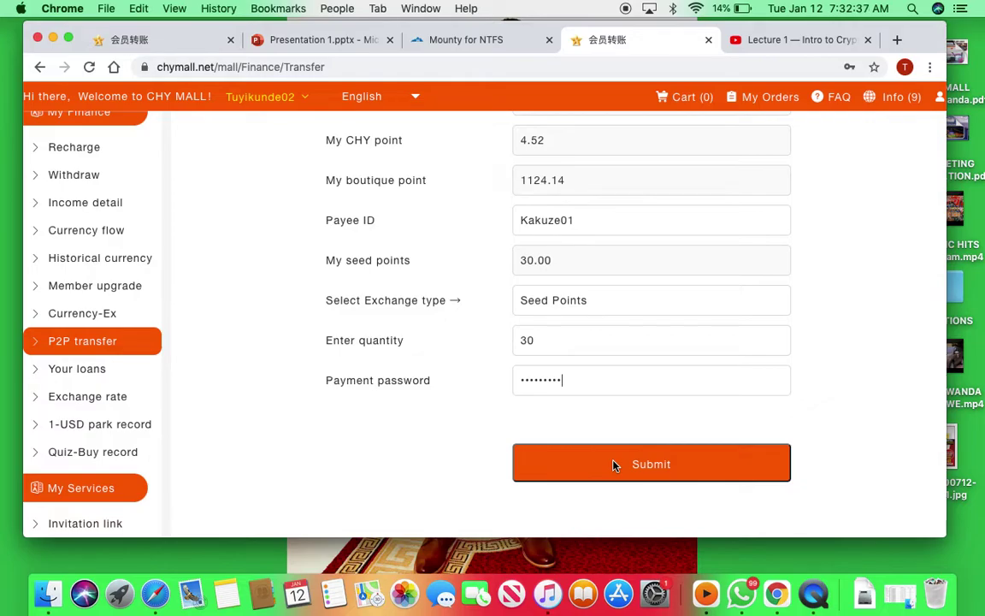
{"action": "left_click", "coordinate": [613, 465]}
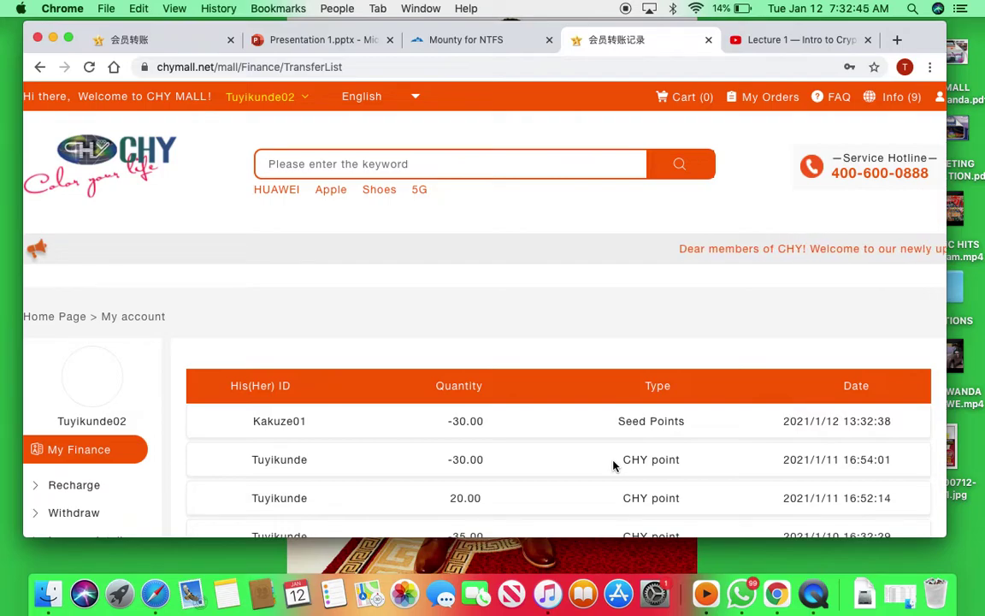
Step: Switch to the recipient's logged-in session and check the Seed Points balance on its My account page
{"action": "left_click", "coordinate": [168, 39]}
{"action": "scroll", "coordinate": [292, 206], "scroll_direction": "up", "scroll_amount": 10}
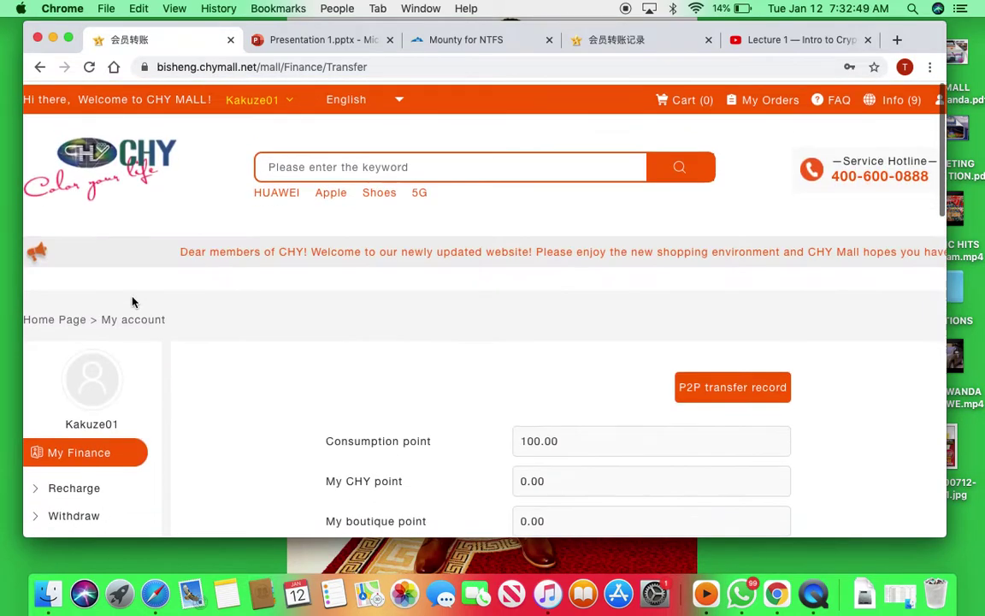
{"action": "left_click", "coordinate": [133, 320]}
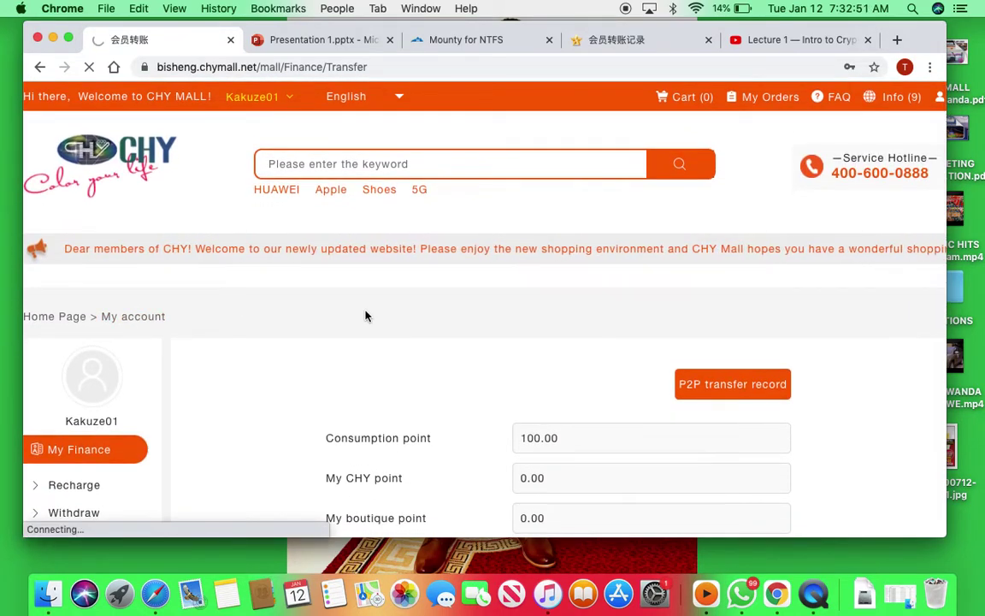
{"action": "scroll", "coordinate": [373, 319], "scroll_direction": "down", "scroll_amount": 8}
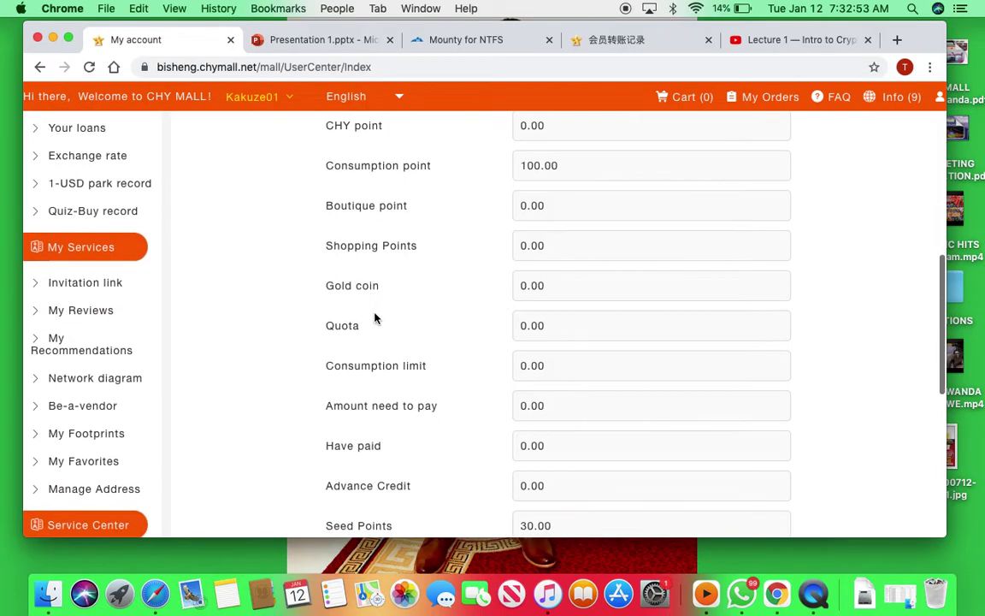
{"action": "scroll", "coordinate": [374, 318], "scroll_direction": "down", "scroll_amount": 3}
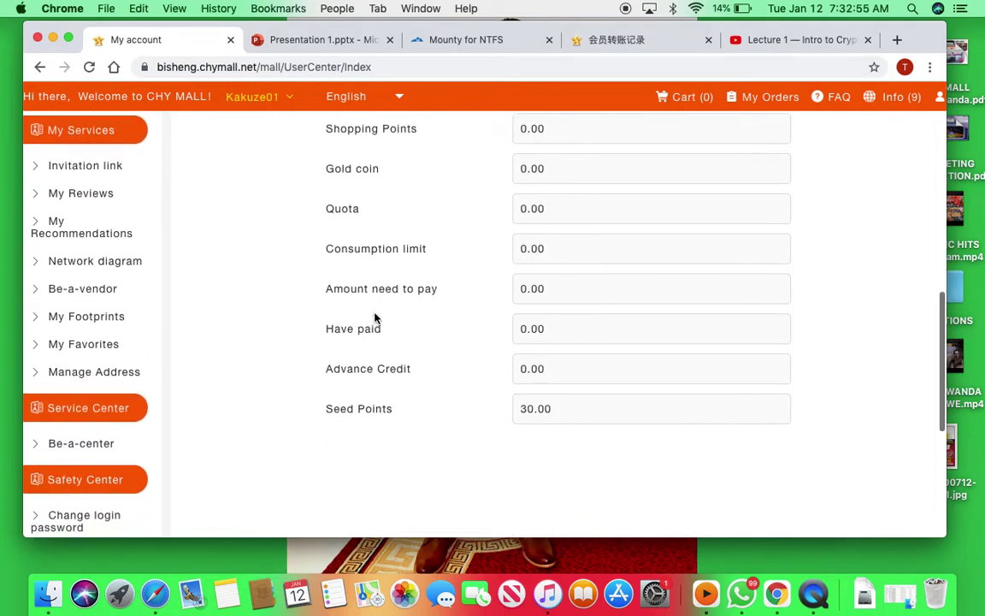
{"action": "scroll", "coordinate": [374, 318], "scroll_direction": "down", "scroll_amount": 2}
{"action": "left_click_drag", "start_coordinate": [331, 326], "coordinate": [450, 318]}
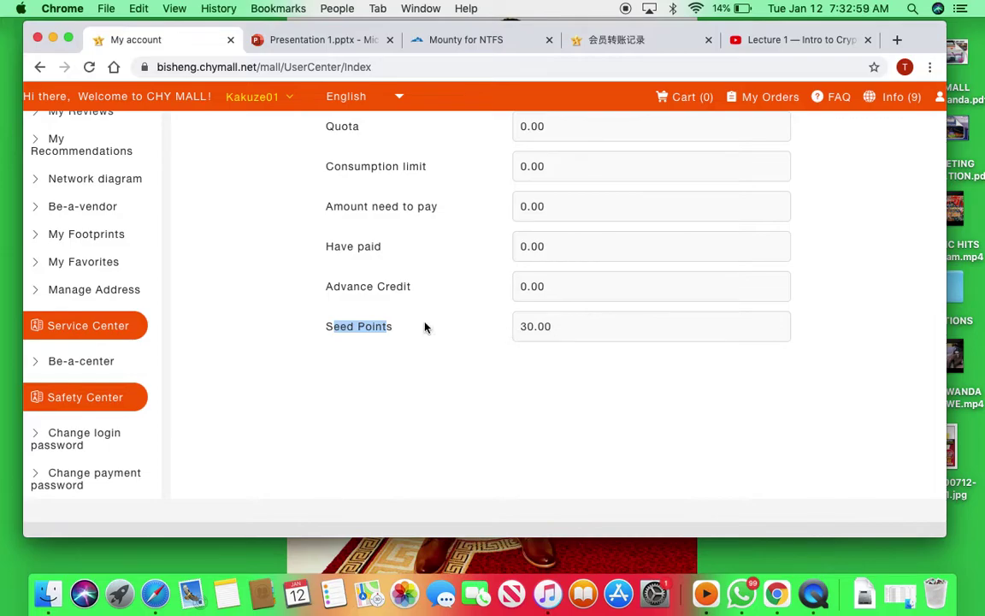
Step: Examine the recipient's profile details, consumption points, and membership and account status
{"action": "scroll", "coordinate": [425, 327], "scroll_direction": "up", "scroll_amount": 8}
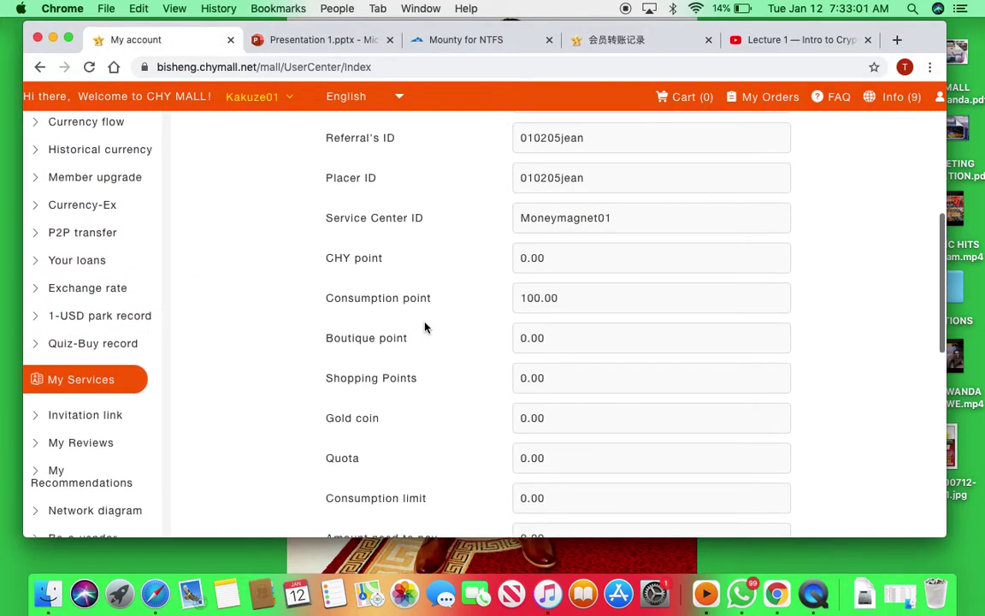
{"action": "scroll", "coordinate": [425, 327], "scroll_direction": "up", "scroll_amount": 6}
{"action": "scroll", "coordinate": [425, 327], "scroll_direction": "up", "scroll_amount": 3}
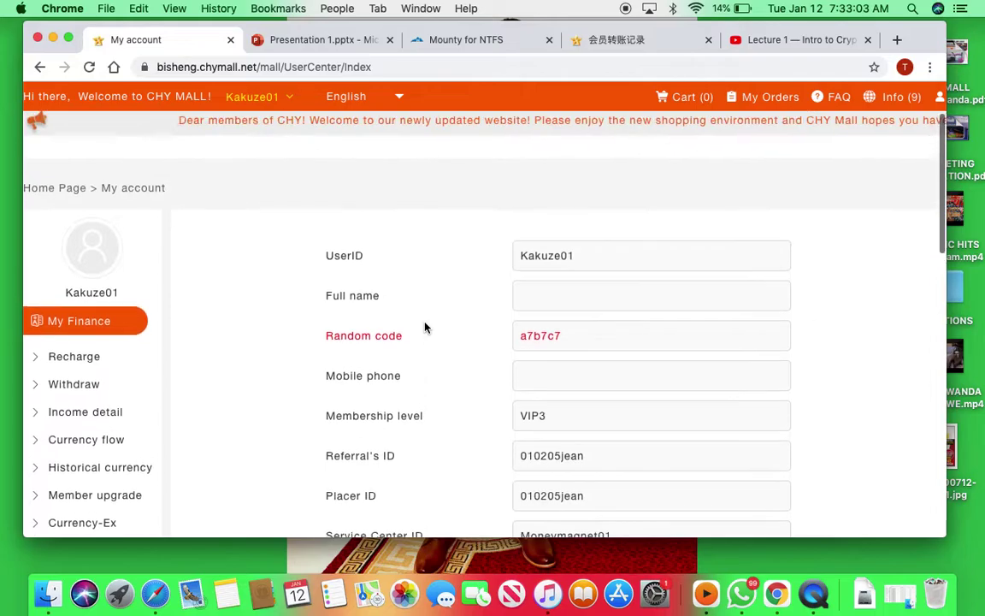
{"action": "scroll", "coordinate": [425, 327], "scroll_direction": "down", "scroll_amount": 8}
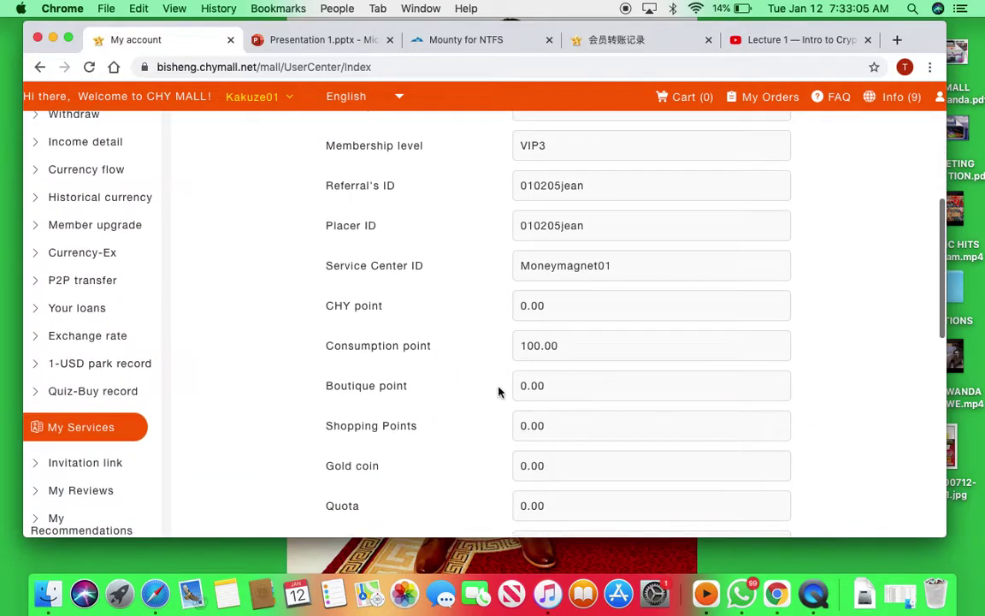
{"action": "left_click_drag", "start_coordinate": [399, 345], "coordinate": [524, 358]}
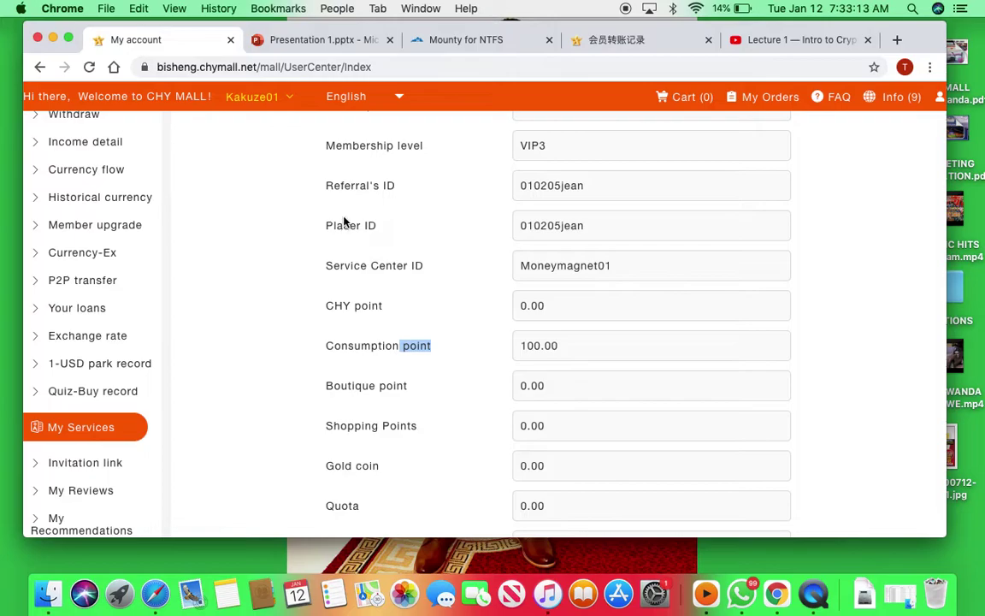
{"action": "mouse_move", "coordinate": [290, 101]}
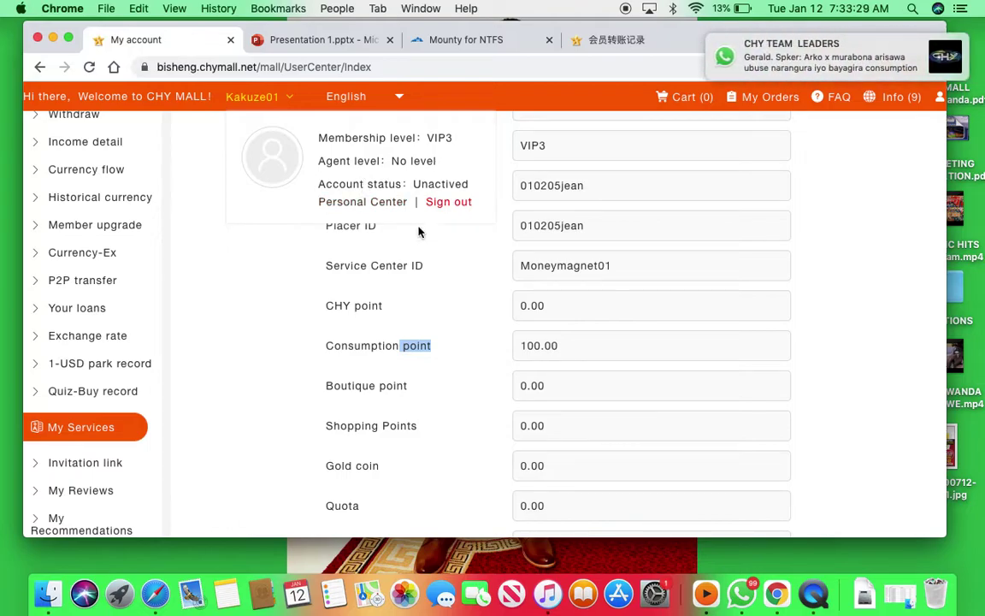
{"action": "left_click", "coordinate": [482, 313]}
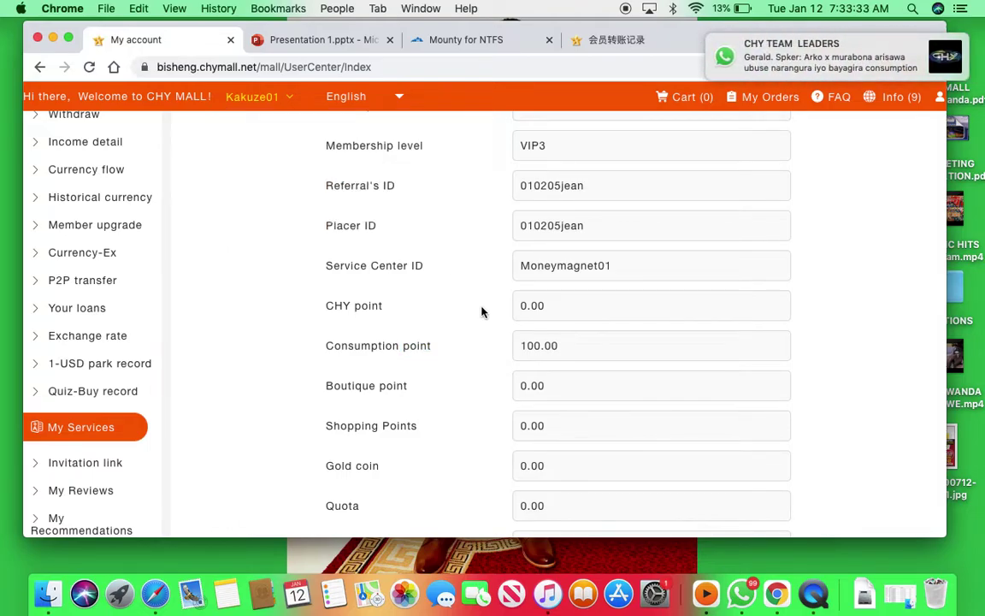